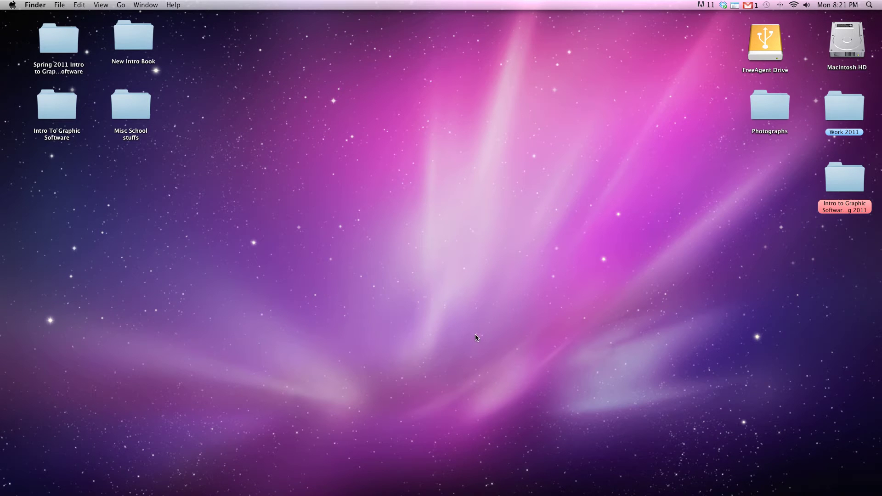
Launch QuarkXPress from the Dock and open the File menu to start a new project.
mouse_move(459, 494)
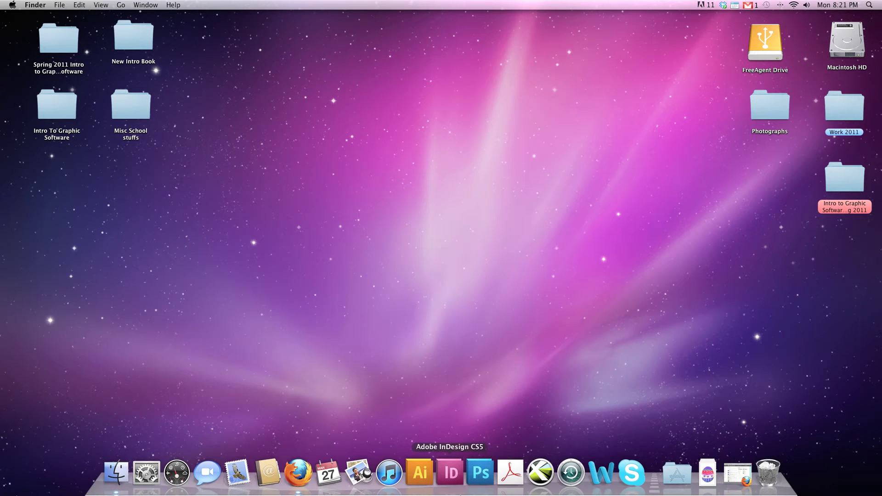
left_click(540, 478)
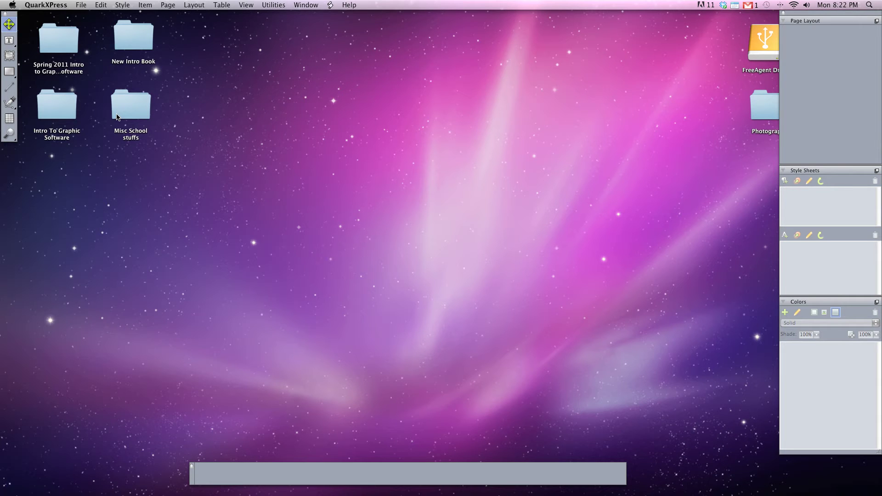
left_click(83, 5)
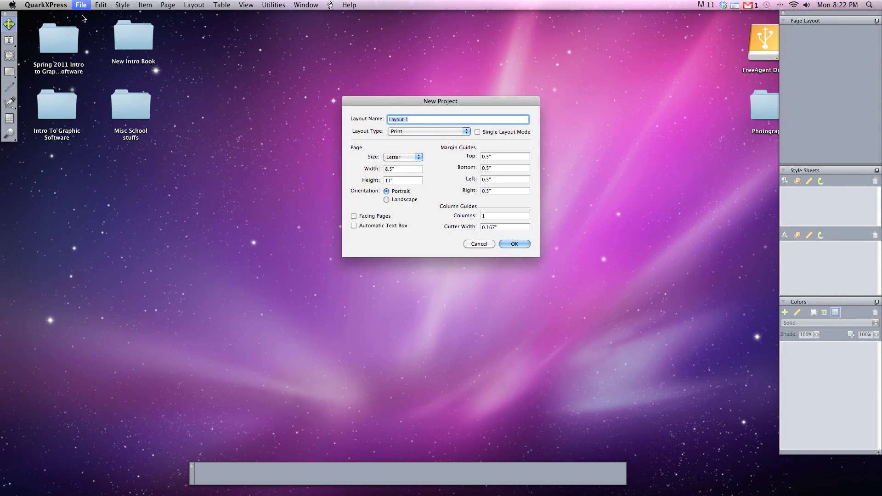
Accept the default Letter 8.5" x 11" portrait print layout with 0.5" margins.
key("Return")
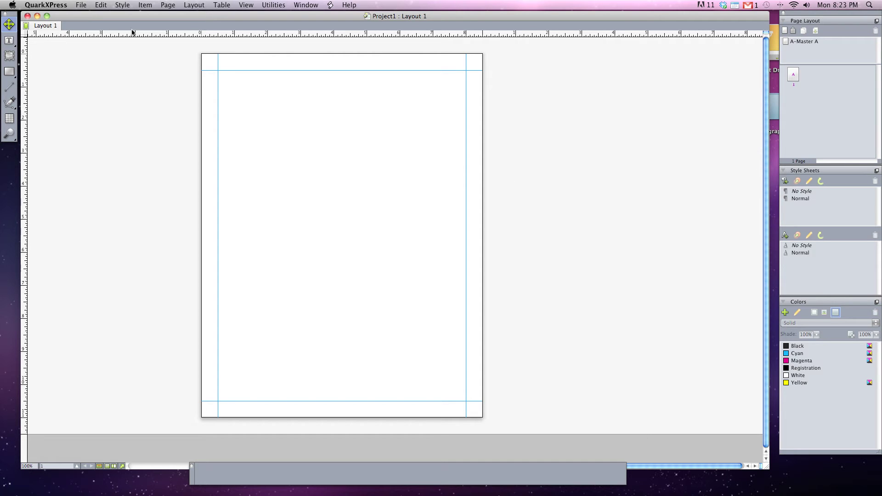
Pick the Bézier tool and browse the Utilities and Style menus.
left_click(9, 102)
left_click(272, 5)
left_click(269, 5)
left_click(191, 5)
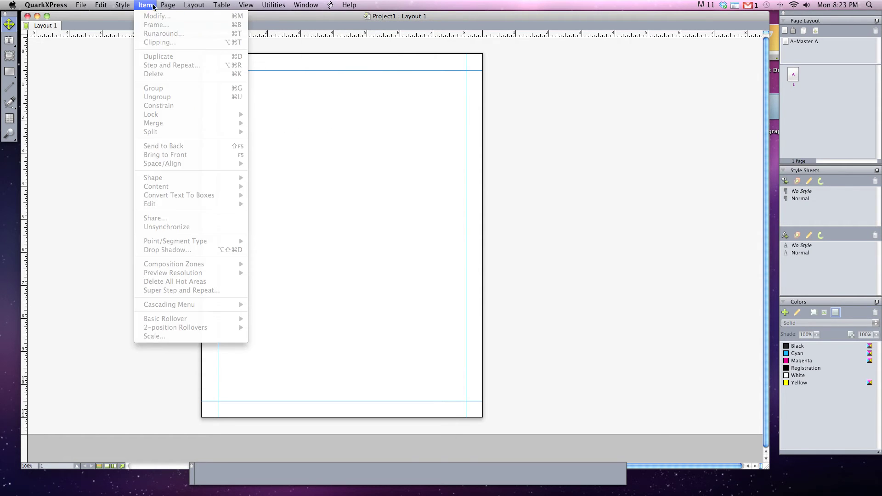
left_click(126, 7)
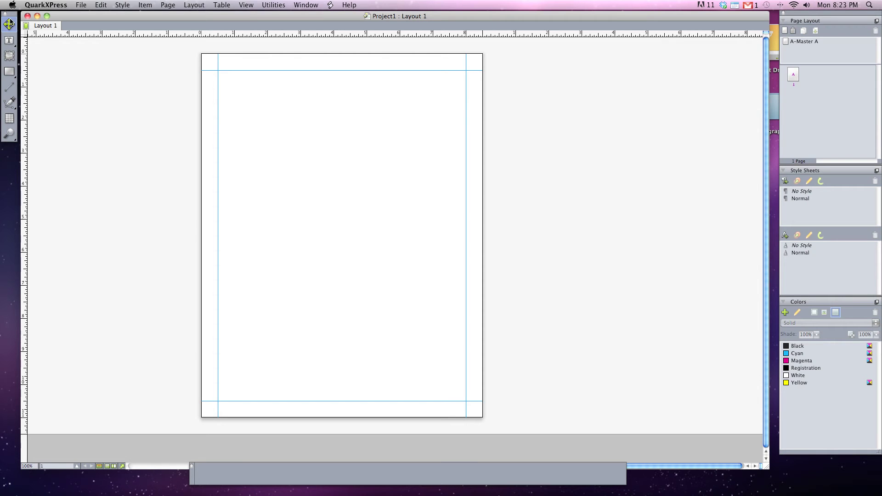
Select the Text Content tool, viewing its variants in the toolbox flyout.
left_click(10, 44)
left_click_drag(10, 44, 12, 53)
mouse_move(15, 48)
left_mouse_down()
mouse_move(54, 46)
mouse_move(8, 43)
left_mouse_up()
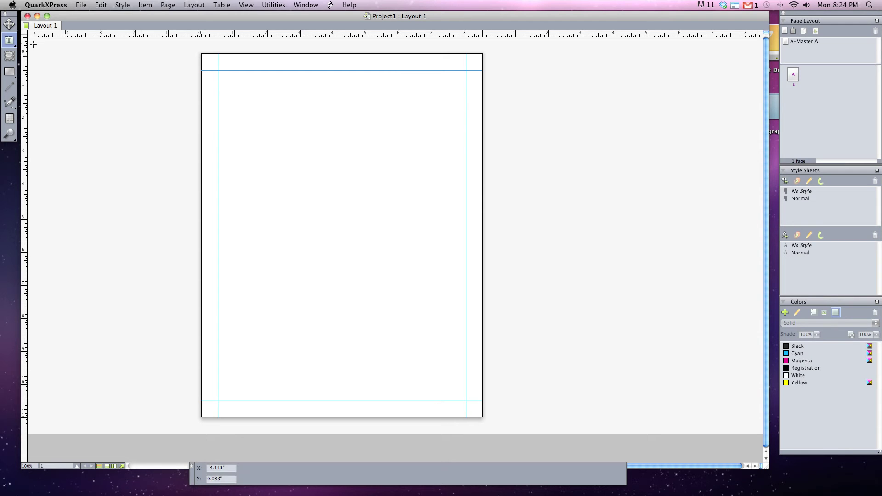
Draw a 6.25" x 4.222" text box at X 0.5", Y 0.5", then reposition the Measurements palette and right panels.
left_click_drag(218, 71, 425, 210)
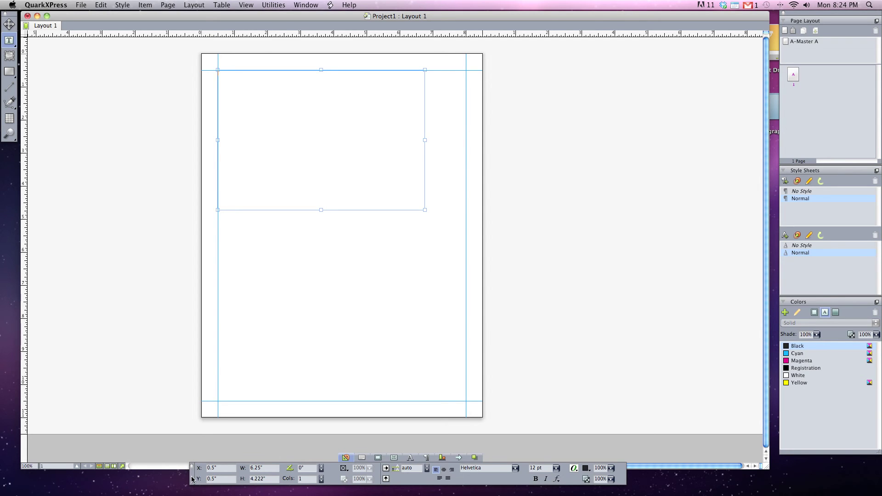
left_click_drag(192, 479, 215, 486)
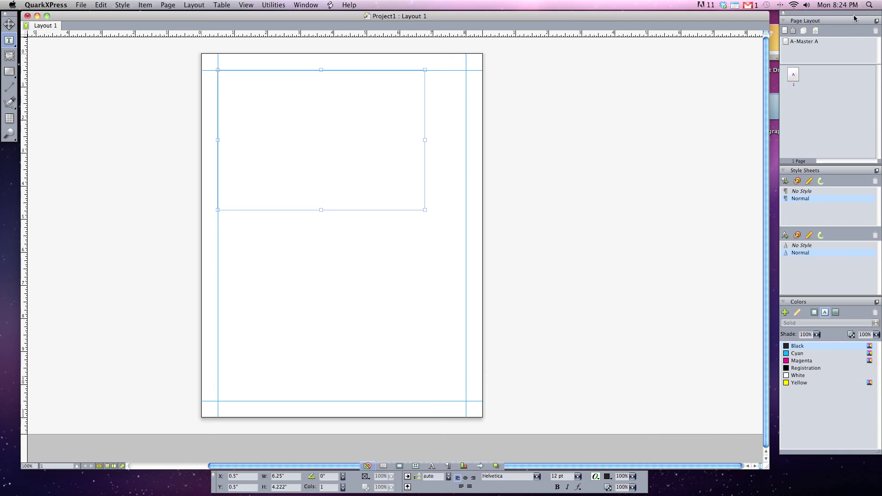
mouse_move(825, 15)
left_mouse_down()
mouse_move(786, 15)
mouse_move(821, 16)
left_mouse_up()
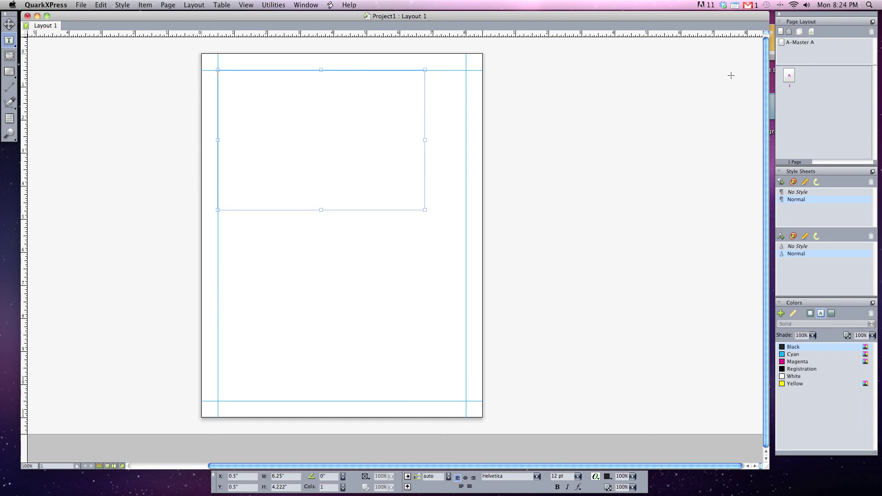
left_click(310, 7)
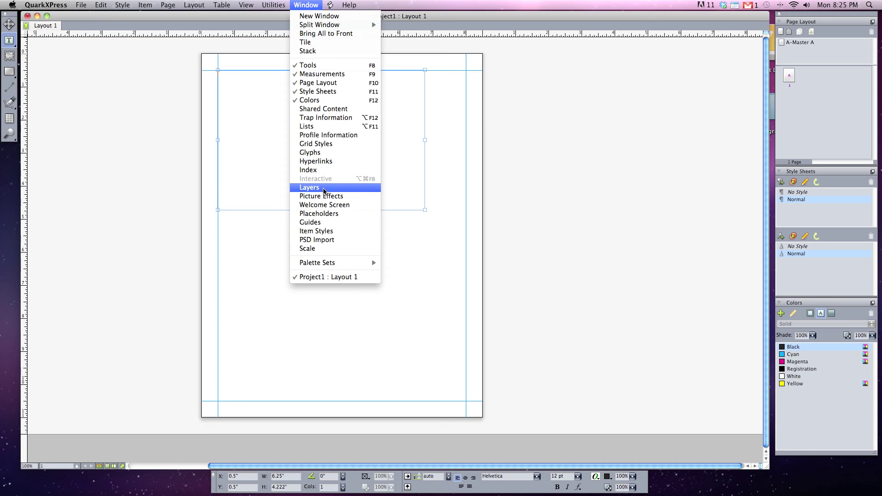
left_click(324, 189)
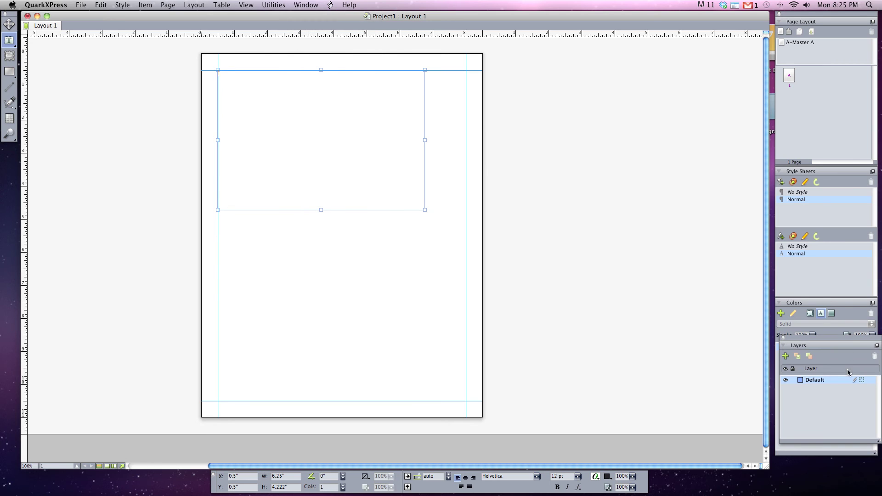
left_click_drag(816, 340, 751, 337)
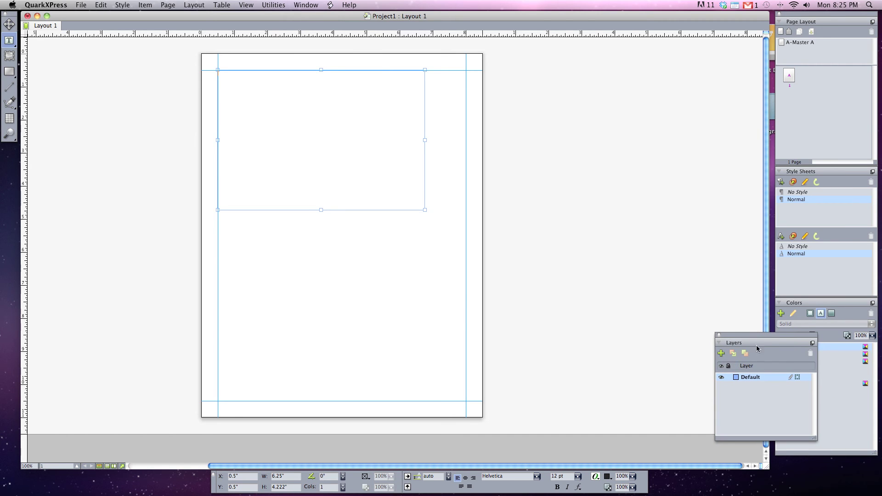
left_click_drag(738, 339, 708, 339)
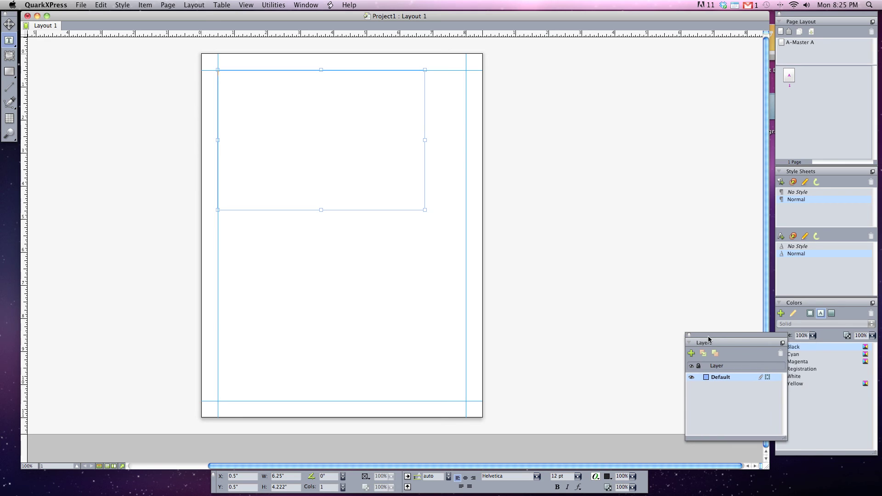
double_click(734, 335)
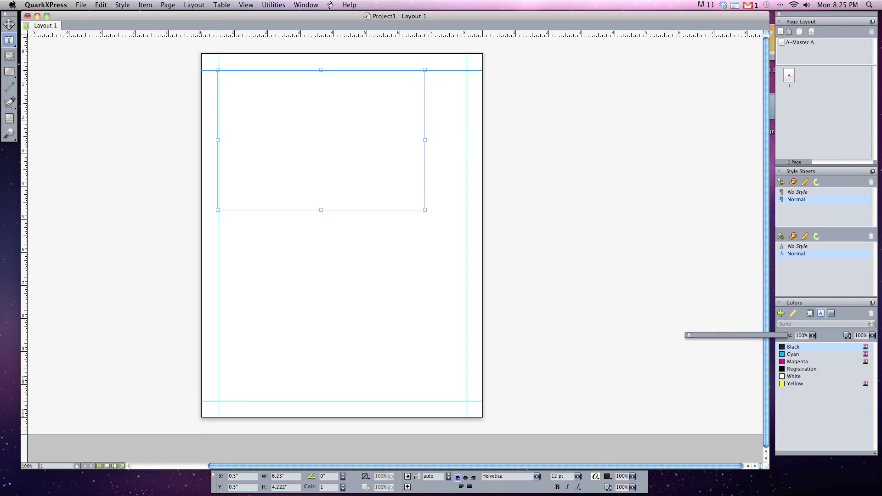
double_click(719, 335)
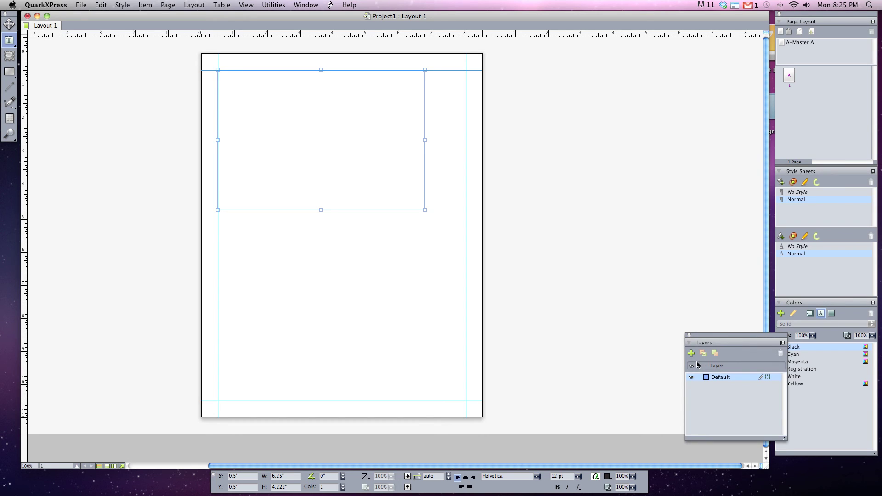
left_click(688, 335)
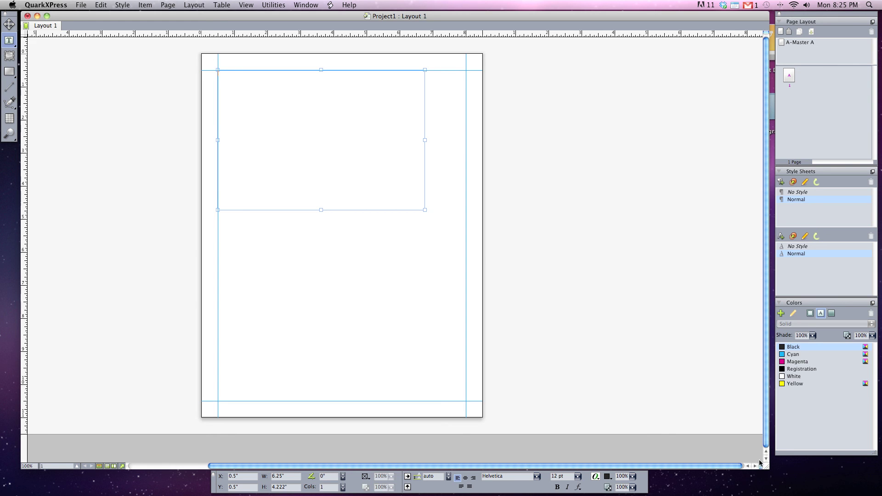
Shrink the Project1 window, move it right and down, then enlarge it to show the whole page.
left_click_drag(765, 468, 603, 388)
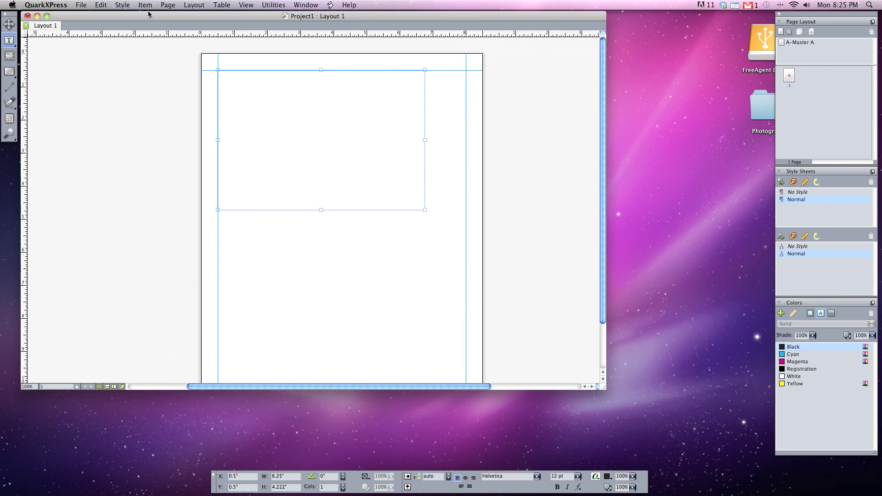
left_click_drag(73, 16, 120, 41)
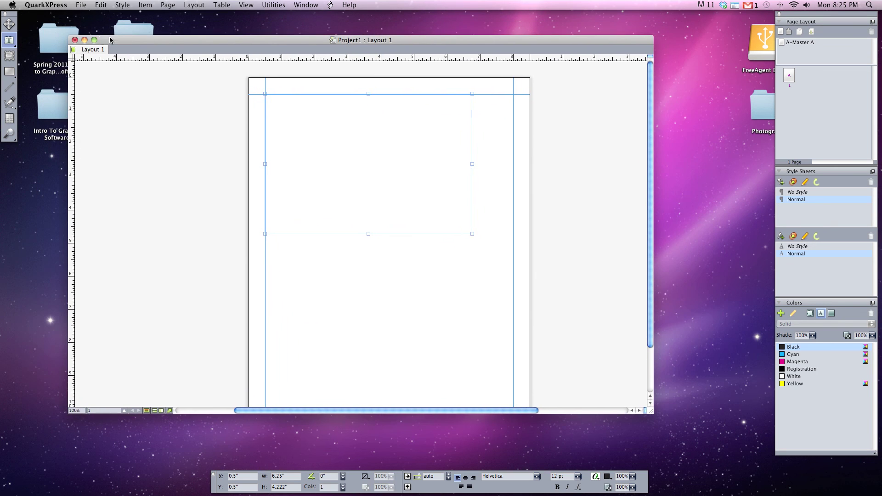
mouse_move(231, 42)
left_mouse_down()
mouse_move(343, 76)
mouse_move(242, 62)
mouse_move(238, 31)
left_mouse_up()
scroll(240, 49, "down", 1)
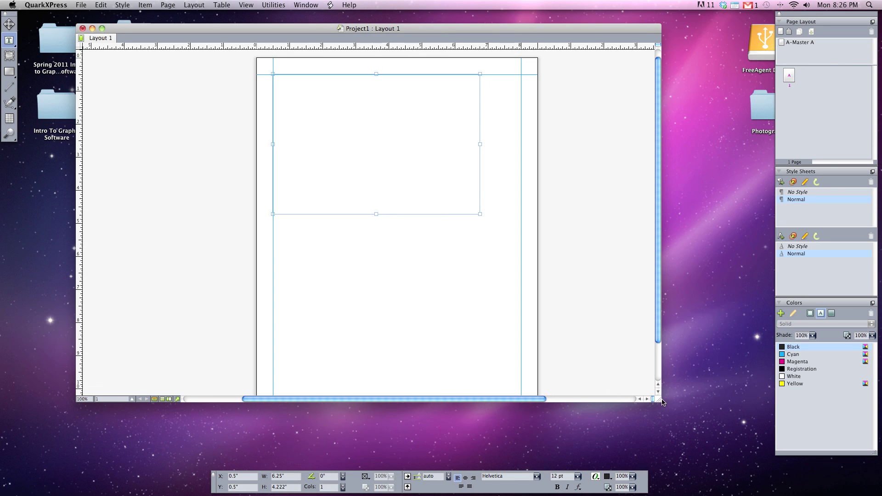
left_click_drag(658, 400, 731, 458)
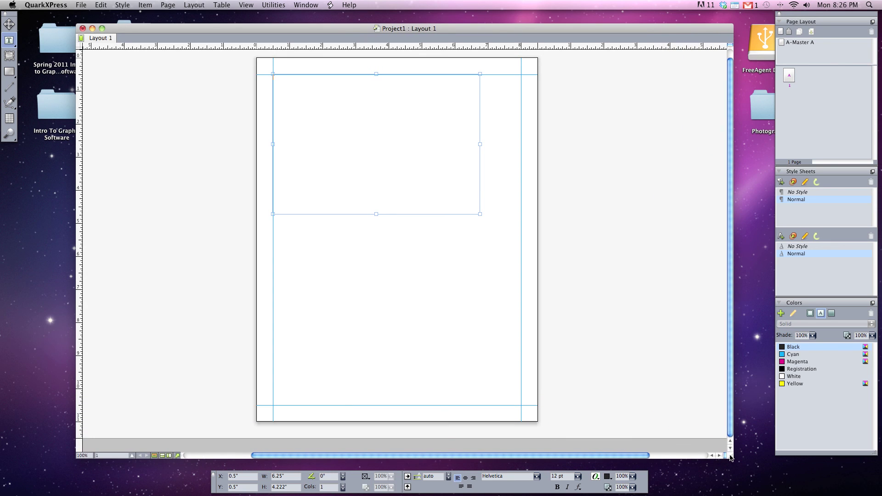
Close Project1 with Don't Save, then view and dismiss the QuarkXPress menu without quitting.
left_click(83, 29)
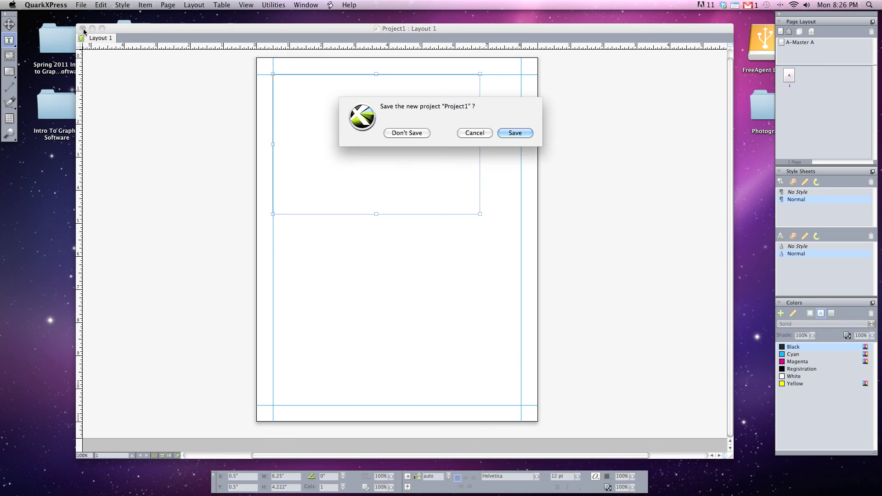
left_click(406, 133)
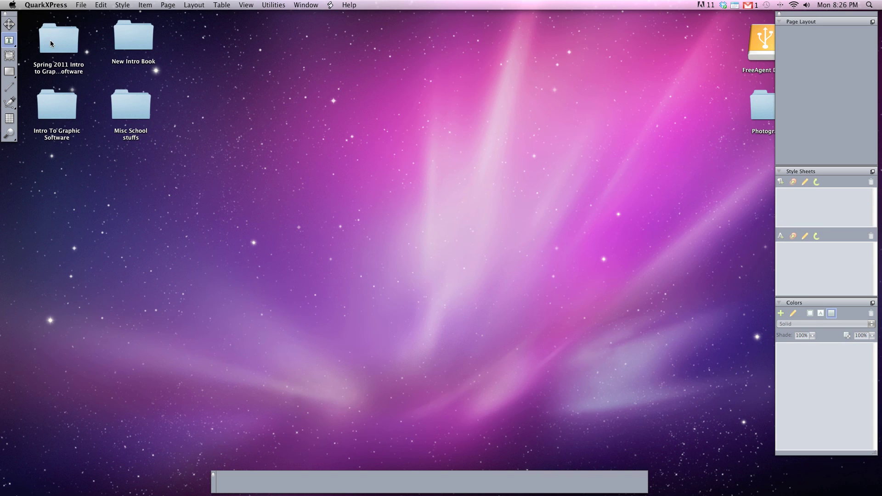
left_click(79, 5)
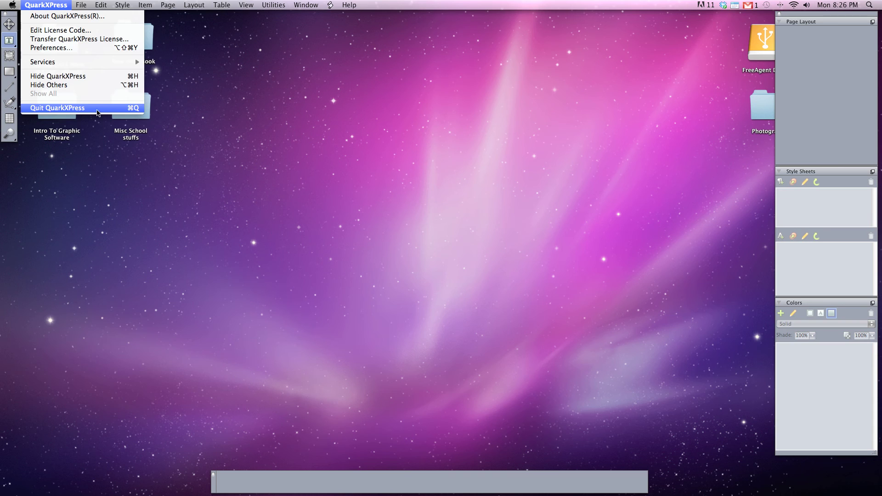
left_click(59, 3)
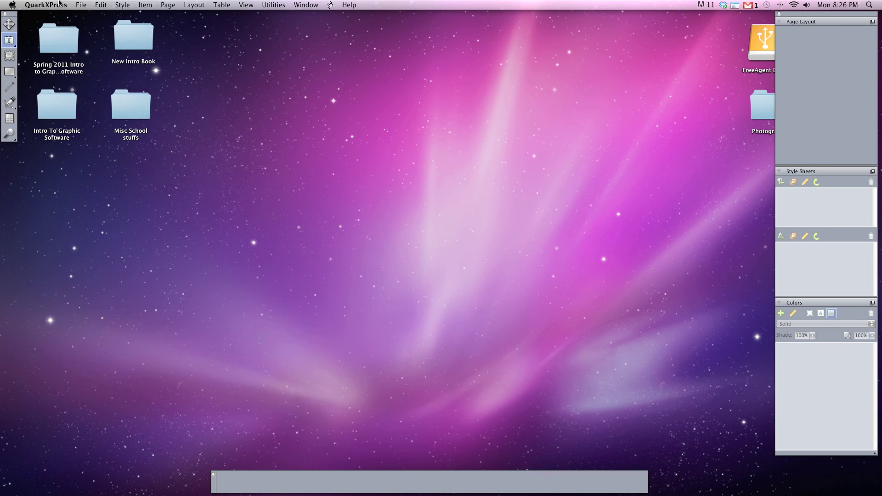